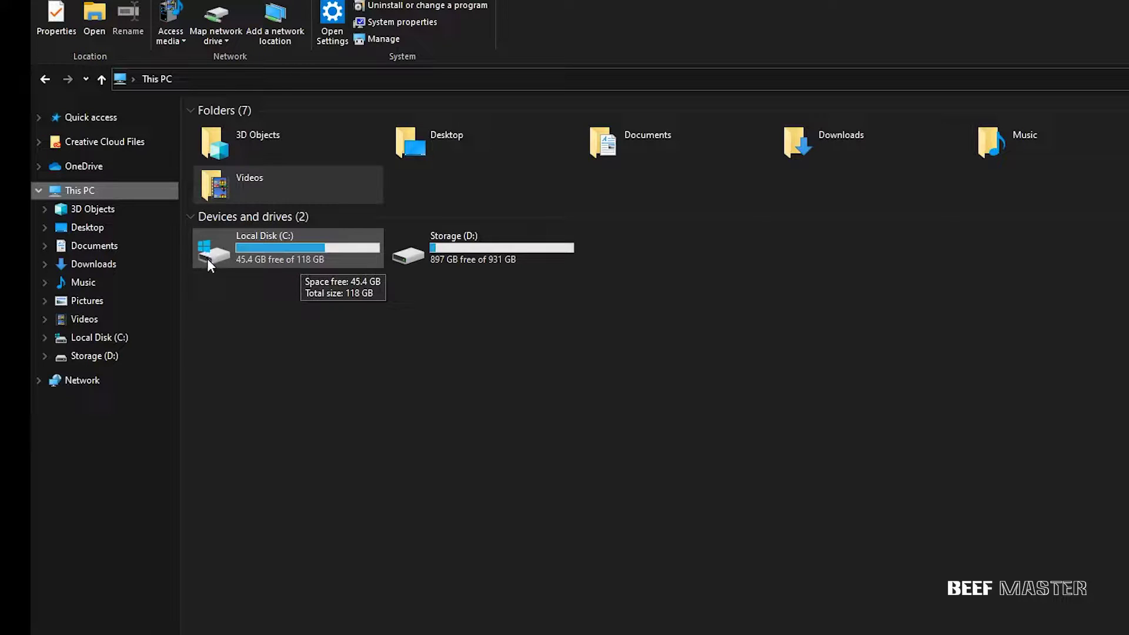
Step: Examine the hardware details in the properties of the Storage (D:) drive
{"action": "right_click", "coordinate": [509, 266]}
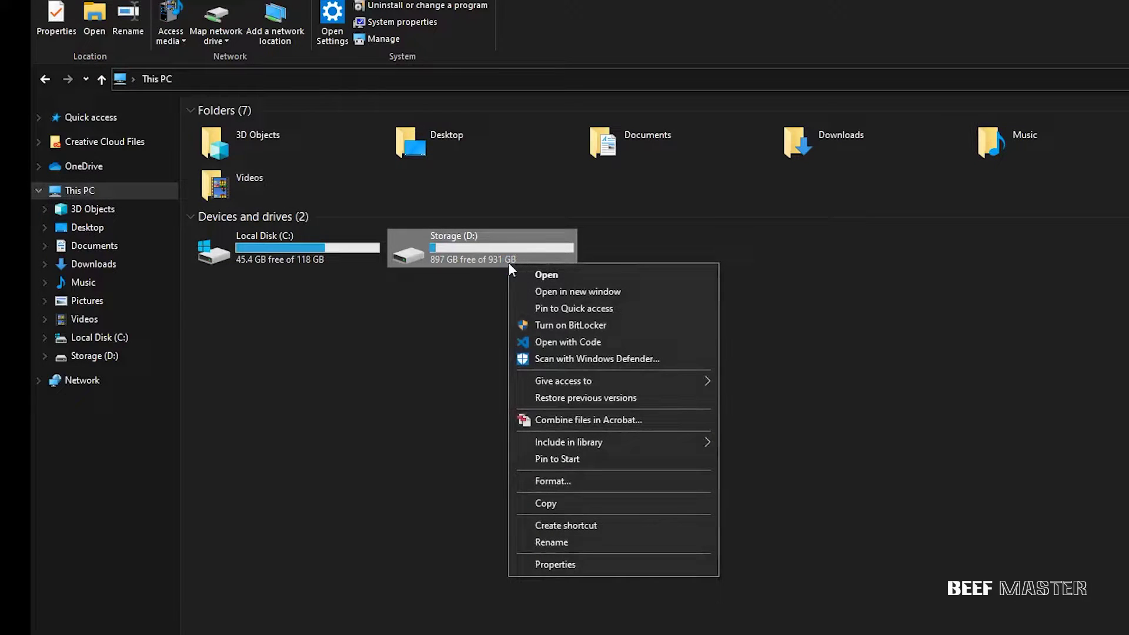
{"action": "left_click", "coordinate": [547, 565]}
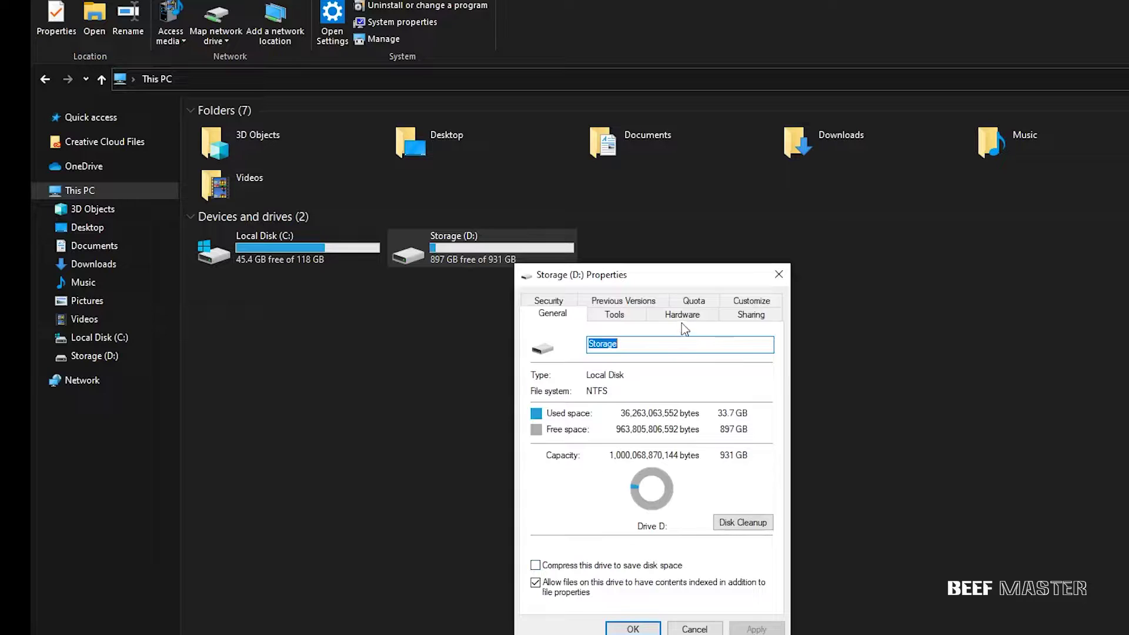
{"action": "left_click", "coordinate": [682, 318]}
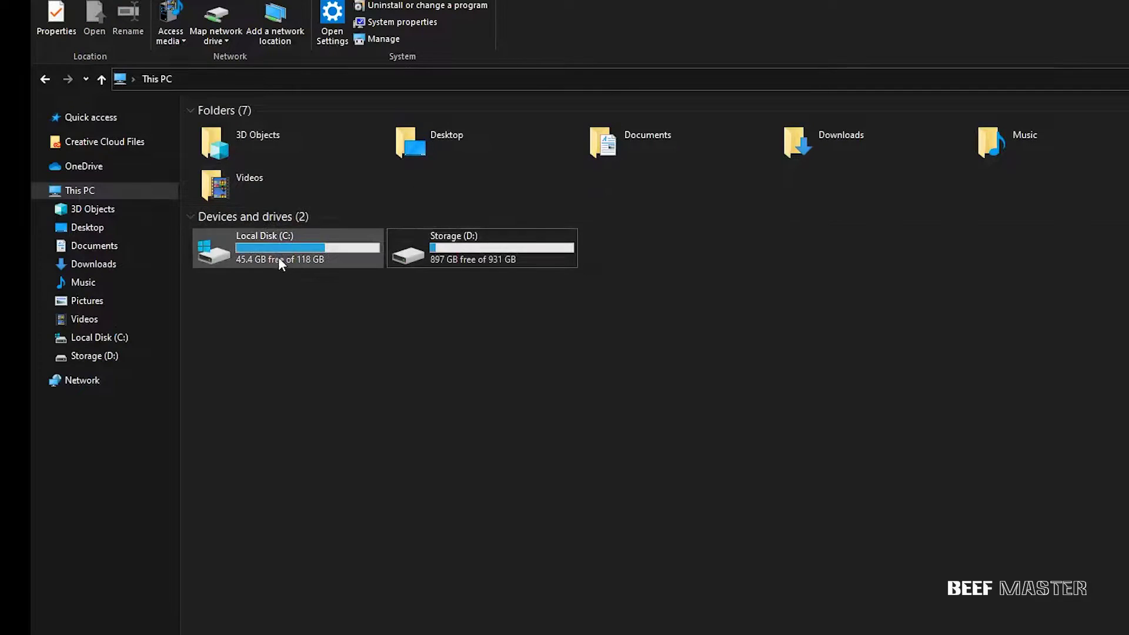
{"action": "left_click", "coordinate": [720, 258]}
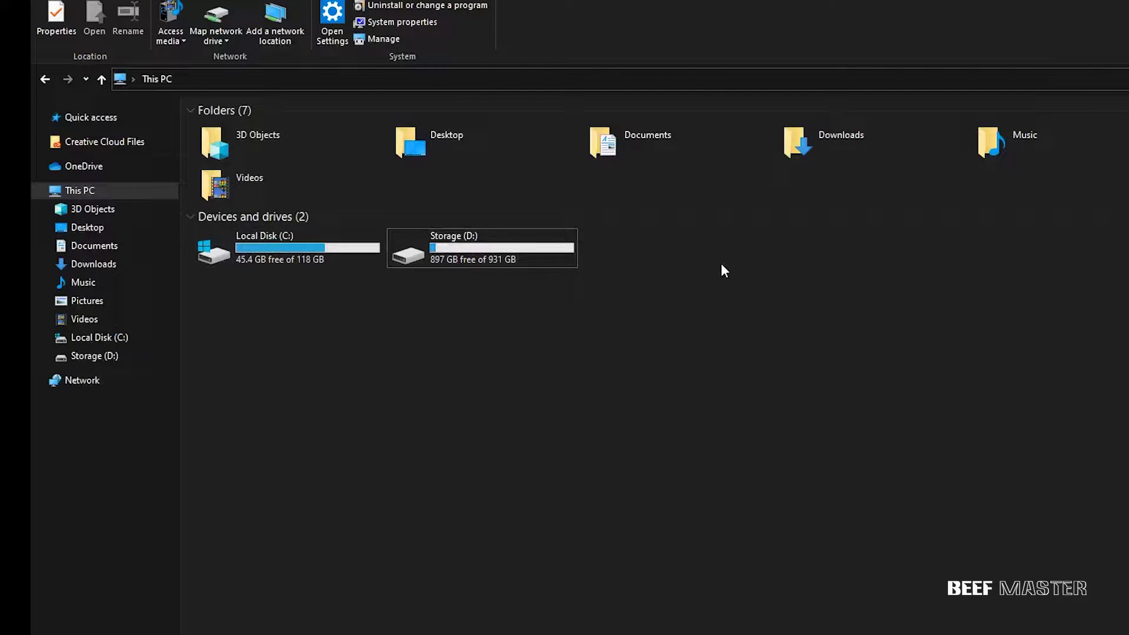
Step: Open the Windows tool for creating and formatting disk partitions and initialize Disk 2 with the GPT partition style
{"action": "key", "text": "super"}
{"action": "type", "text": "partition"}
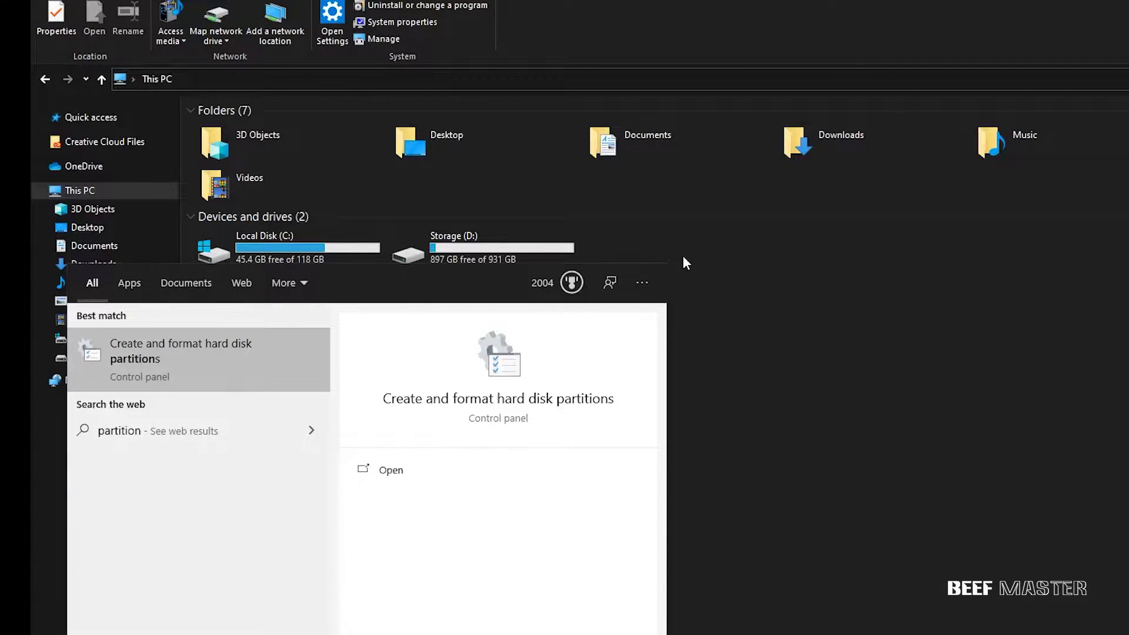
{"action": "key", "text": "Return"}
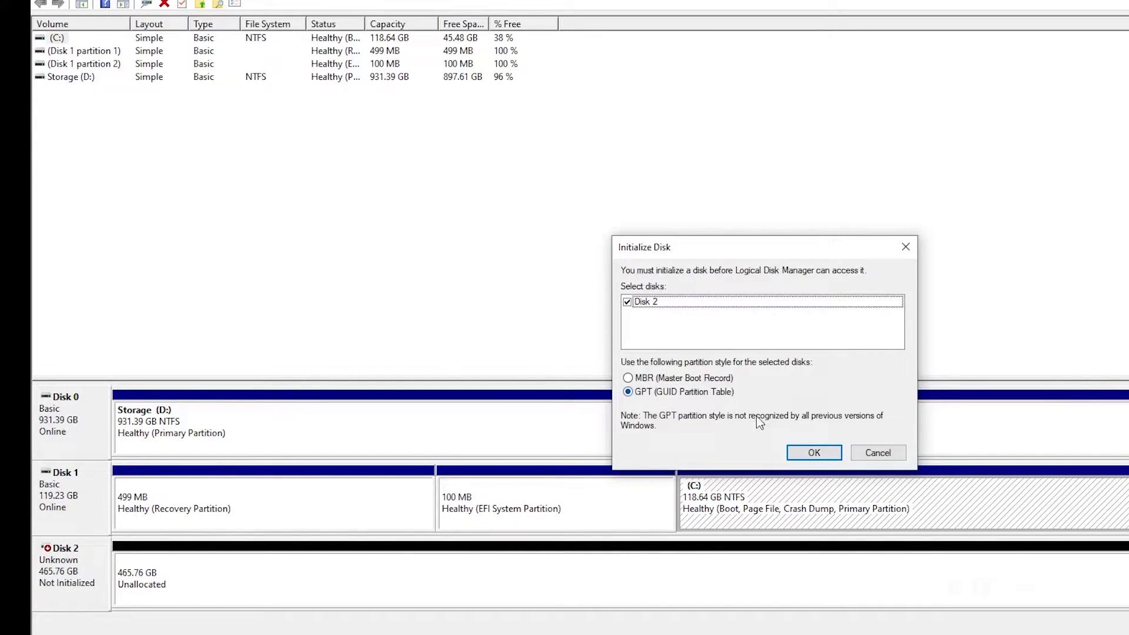
{"action": "left_click", "coordinate": [811, 450]}
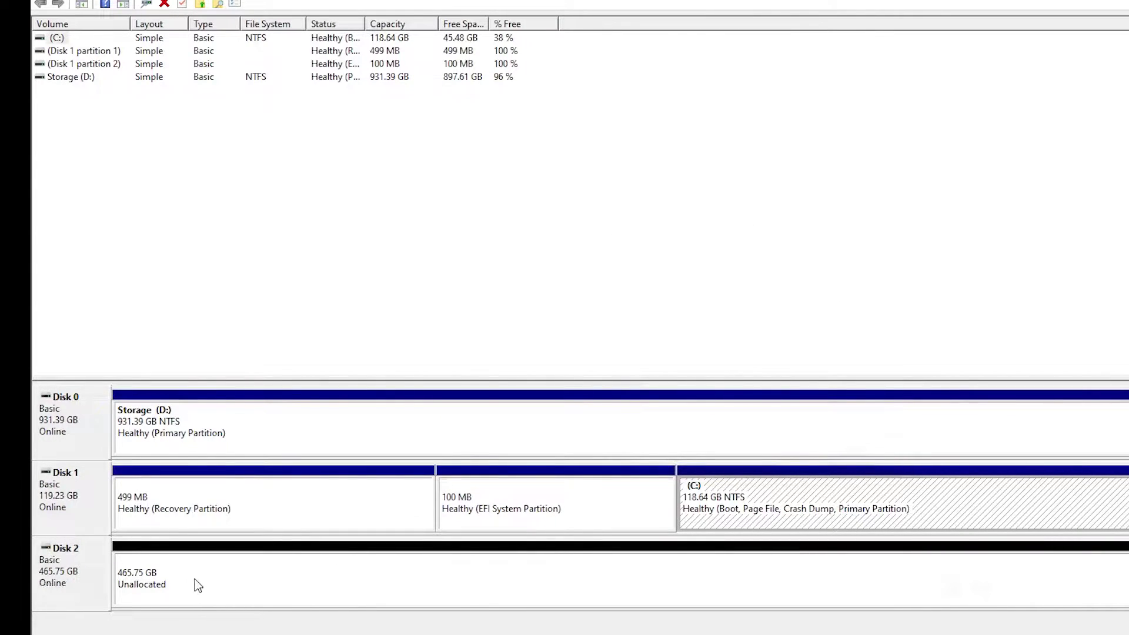
Step: Set up a new simple volume on Disk 2's unallocated space with a size of 476923 MB and drive letter E
{"action": "right_click", "coordinate": [439, 607]}
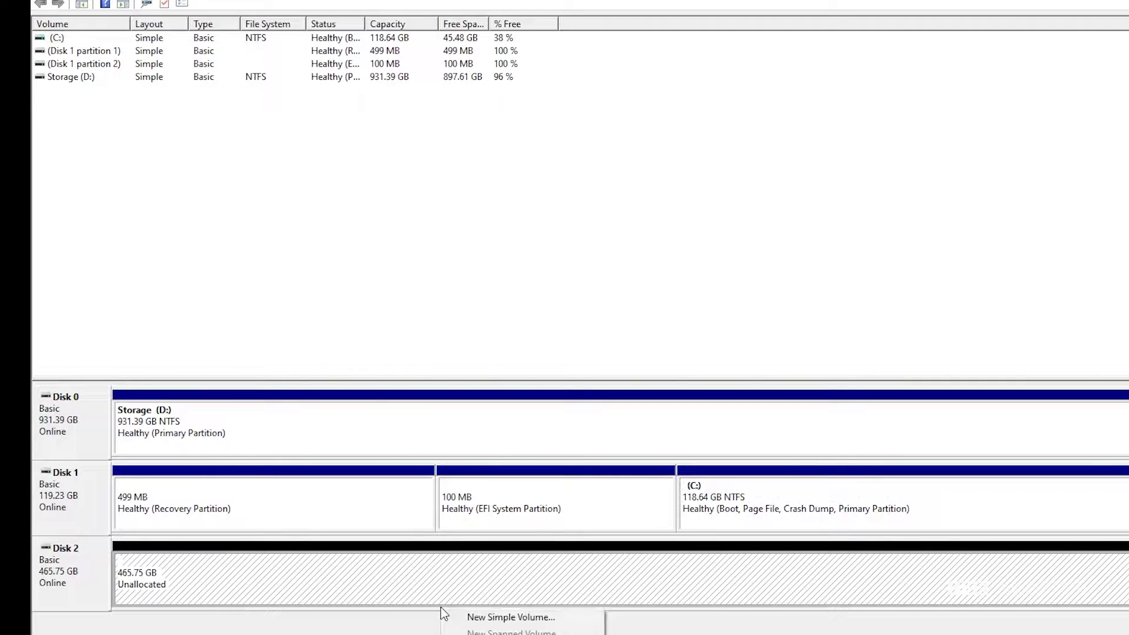
{"action": "left_click", "coordinate": [491, 617]}
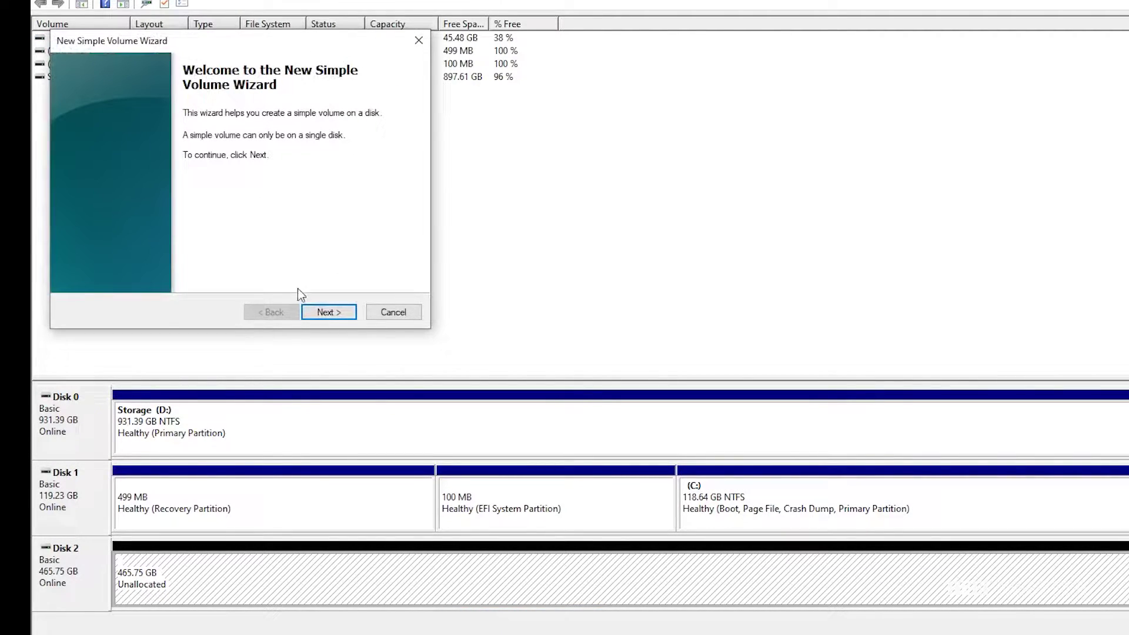
{"action": "left_click", "coordinate": [327, 312]}
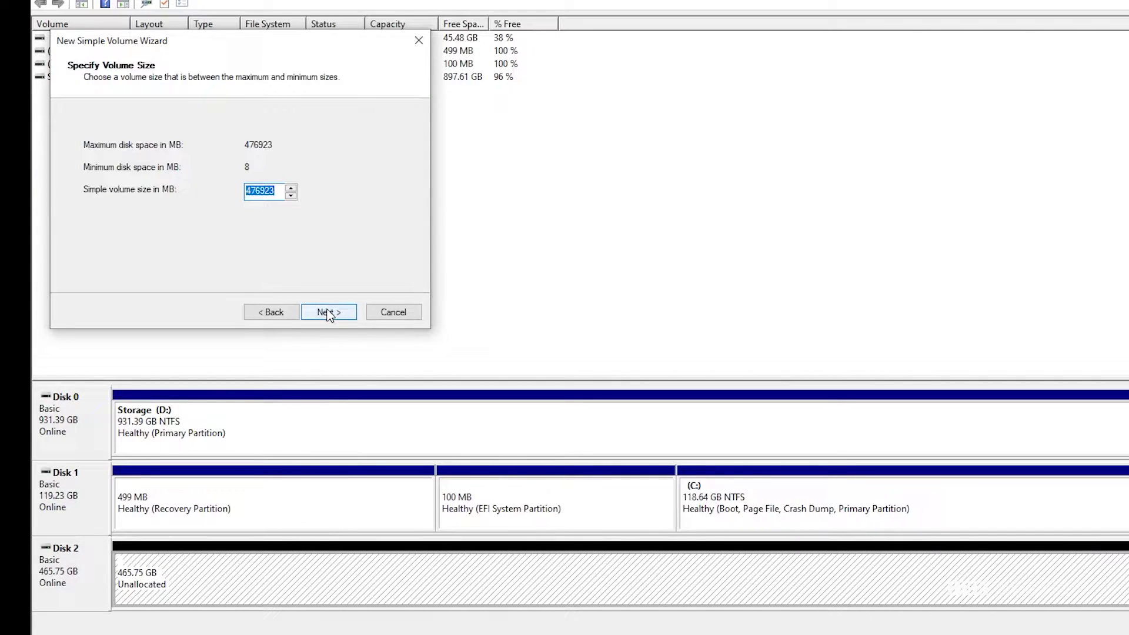
{"action": "left_click", "coordinate": [327, 312]}
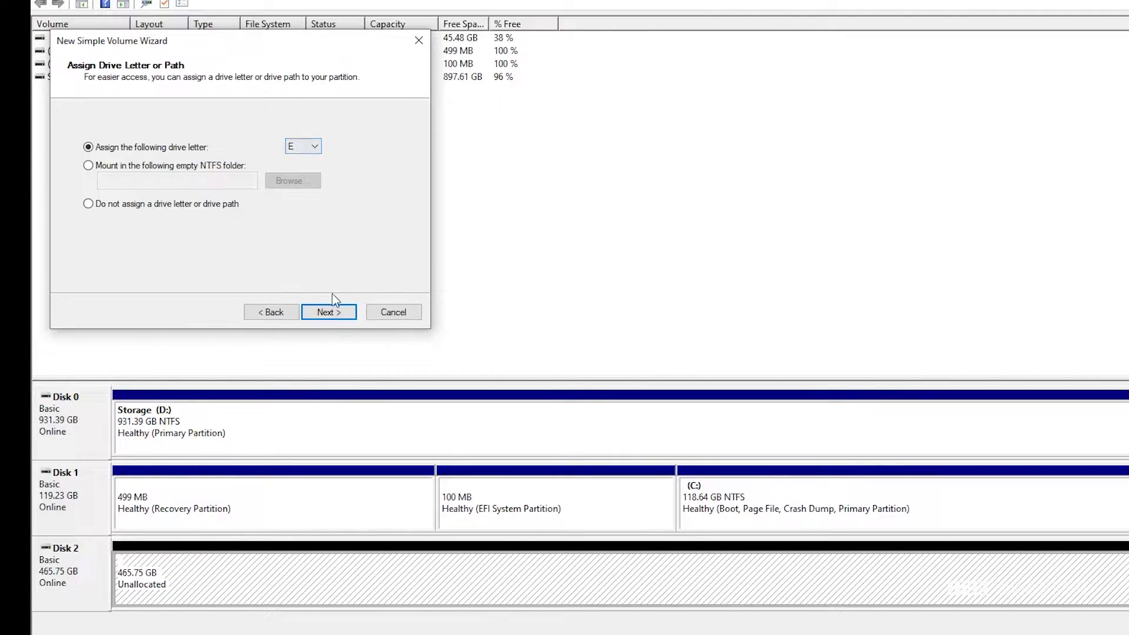
{"action": "left_click", "coordinate": [331, 314]}
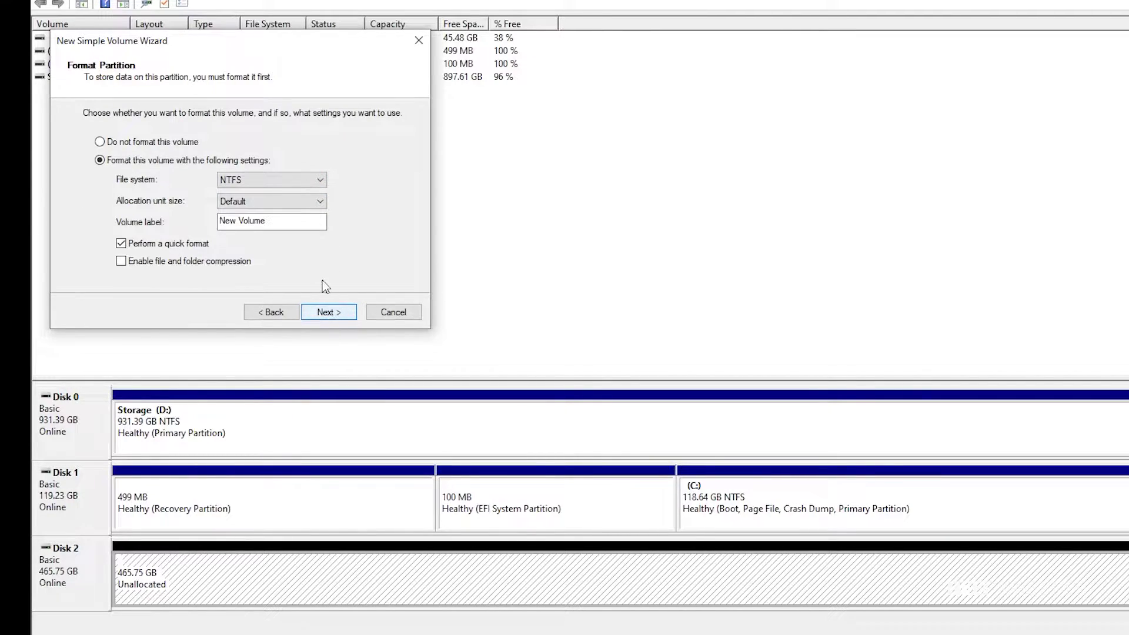
Step: Label the volume SSD, finish creating it with an NTFS quick format, and close the new drive's folder window
{"action": "left_click_drag", "start_coordinate": [274, 226], "coordinate": [217, 222]}
{"action": "type", "text": "SSD"}
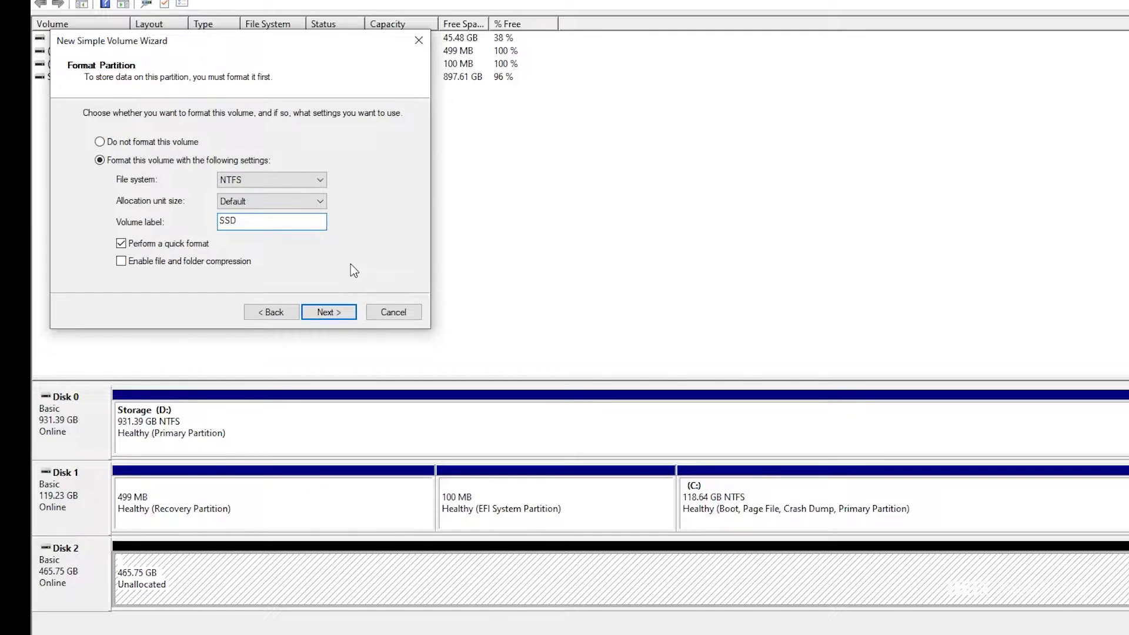
{"action": "left_click", "coordinate": [339, 321]}
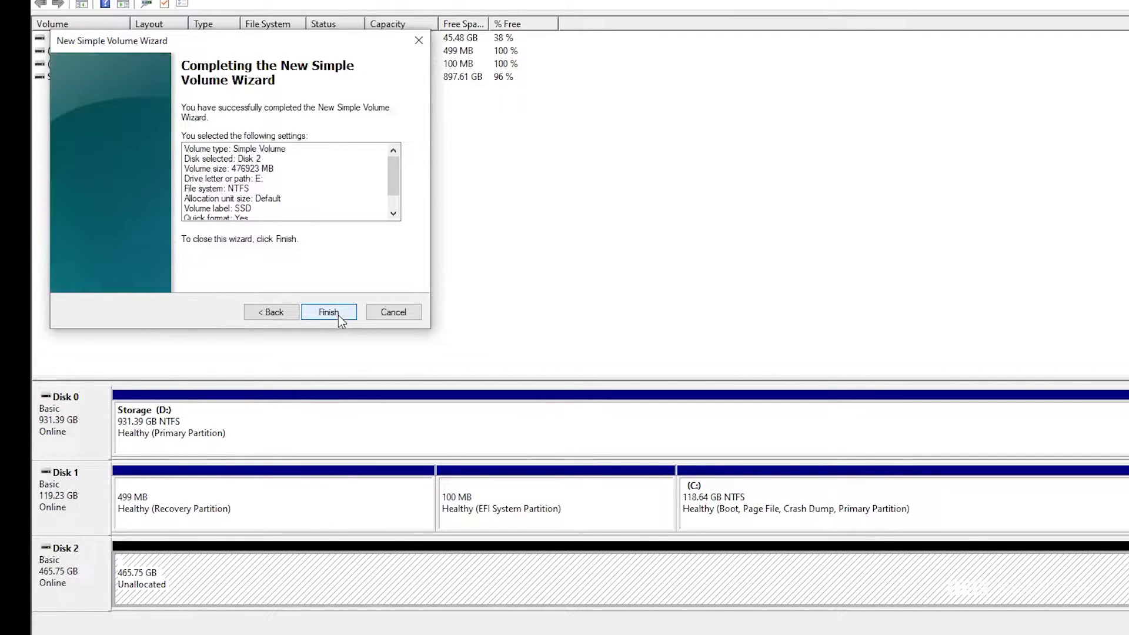
{"action": "left_click", "coordinate": [338, 316]}
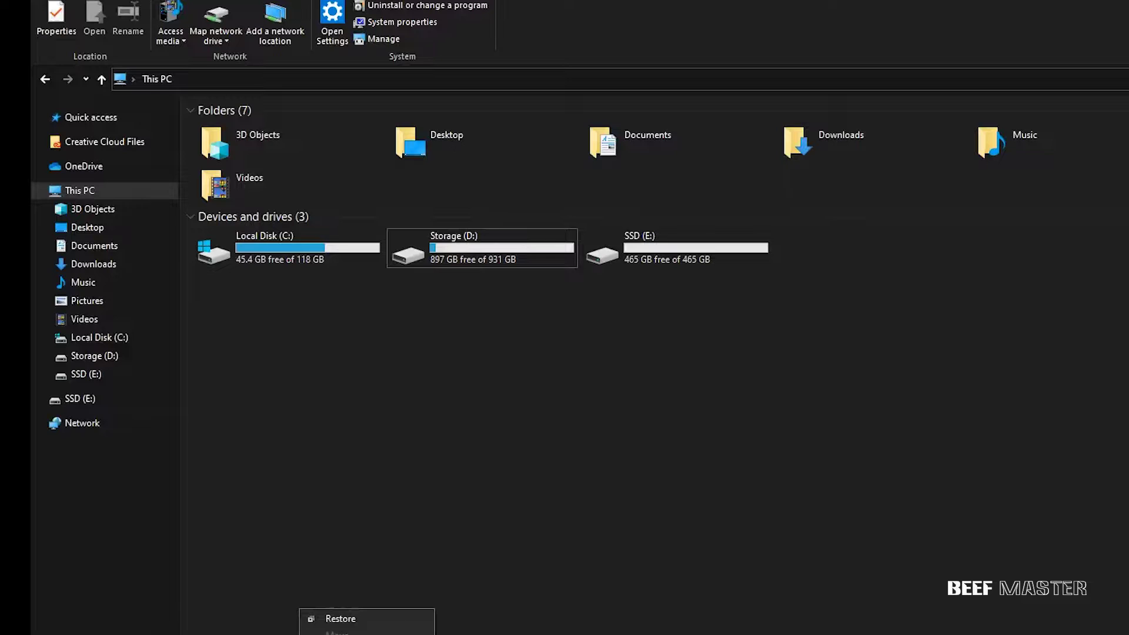
{"action": "left_click", "coordinate": [592, 309]}
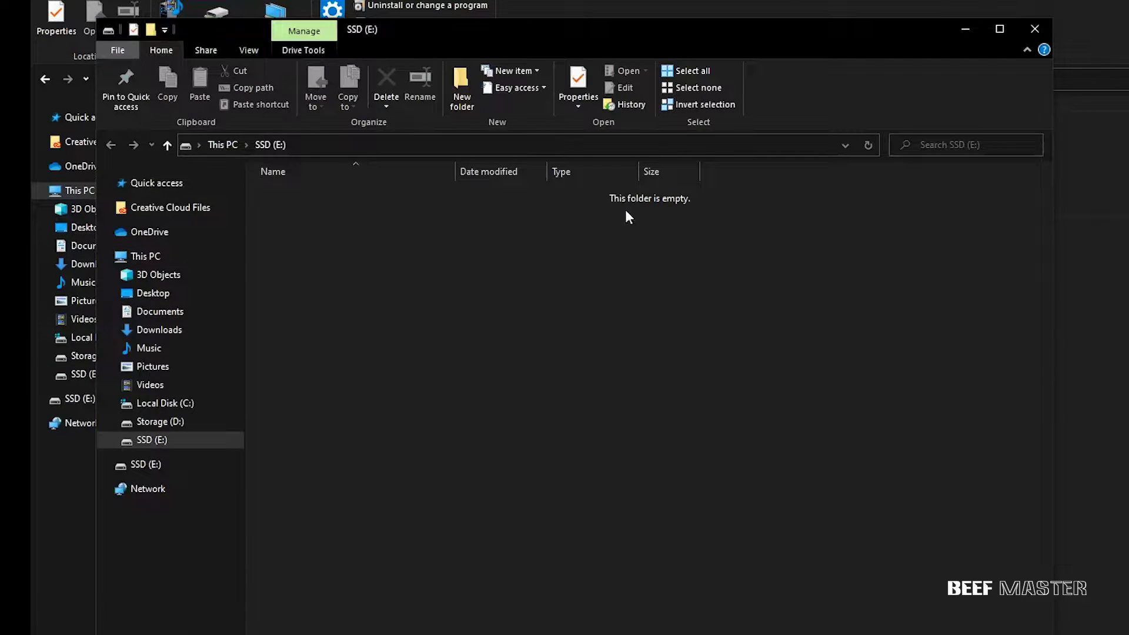
{"action": "key", "text": "alt+F4"}
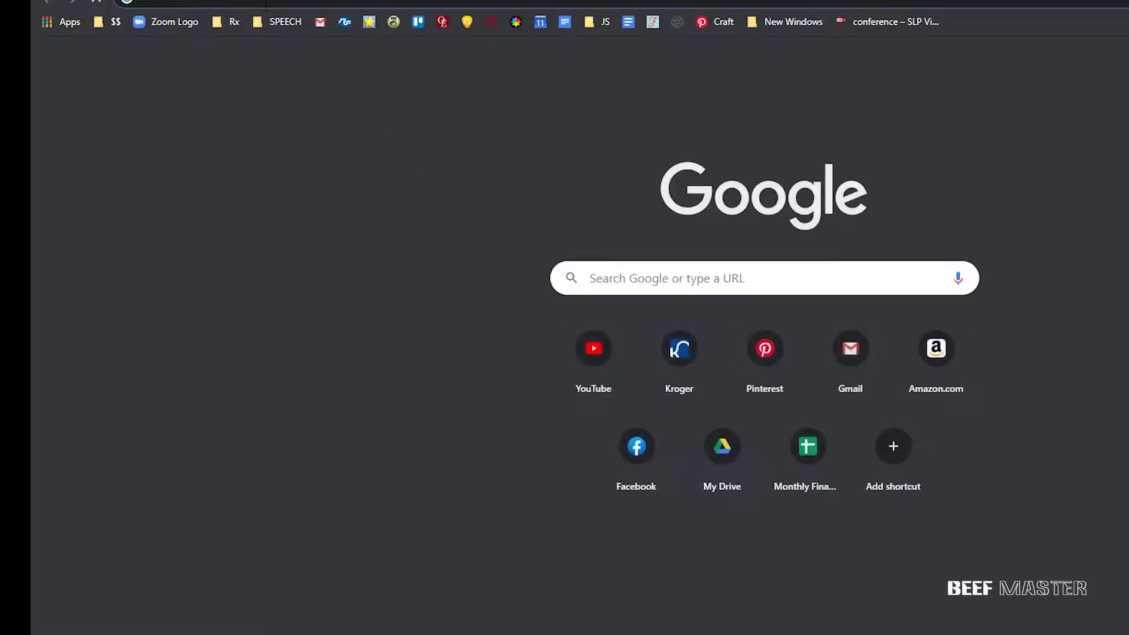
Step: Switch to the browser, download Acronis True Image for Sabrent from sabrent.com/acronis, and install and launch it
{"action": "type", "text": "sabrent.com/acronis"}
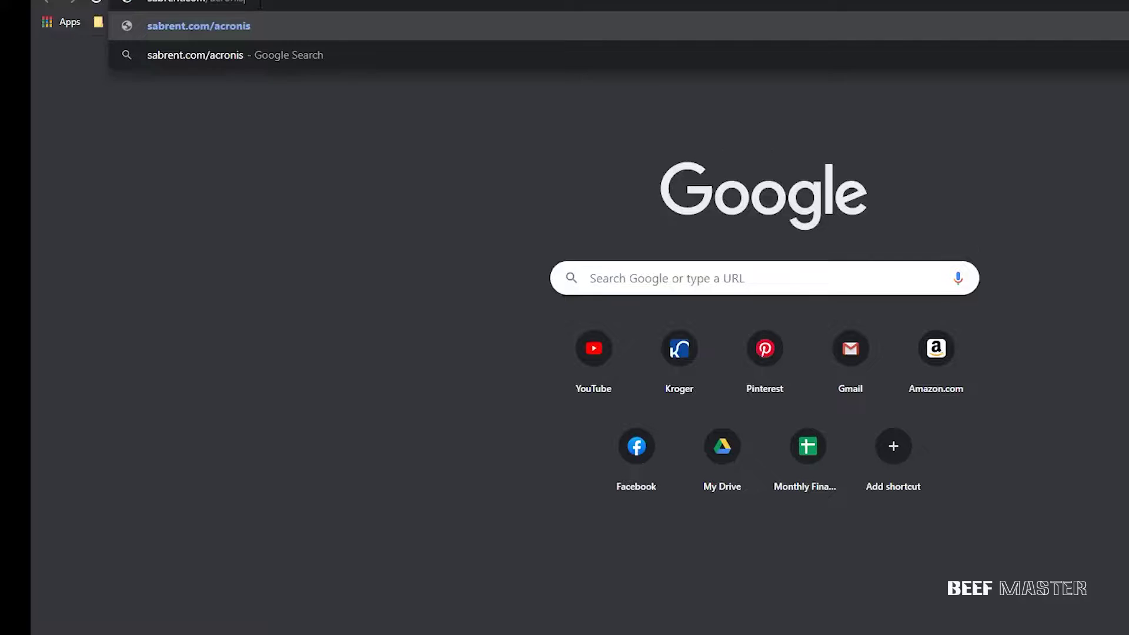
{"action": "key", "text": "Return"}
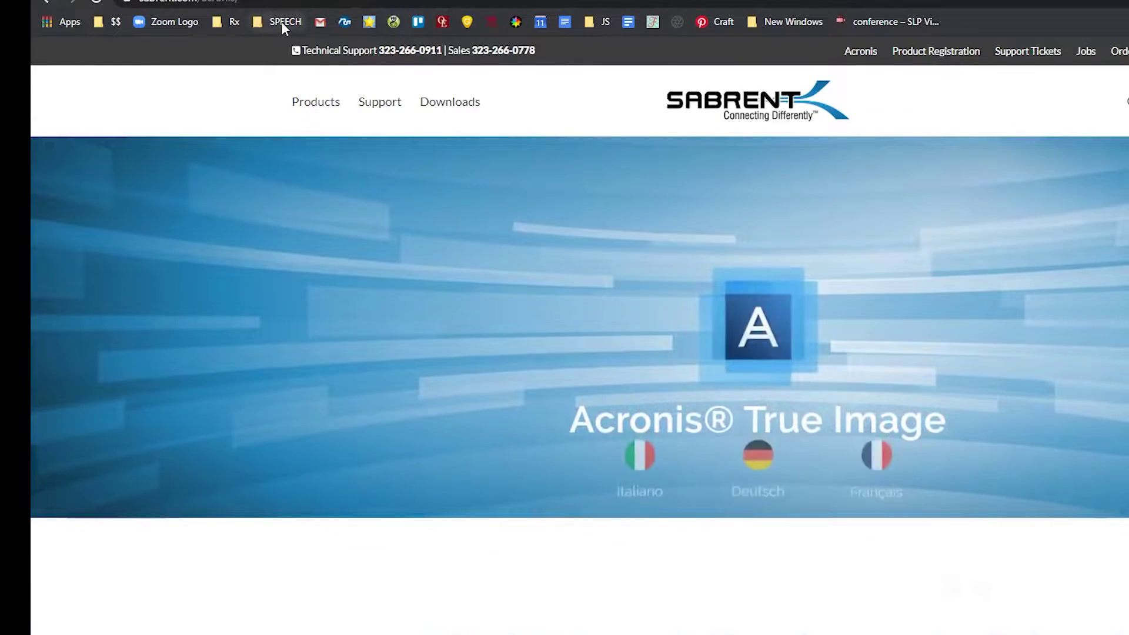
{"action": "scroll", "coordinate": [728, 545], "scroll_direction": "down", "scroll_amount": 2}
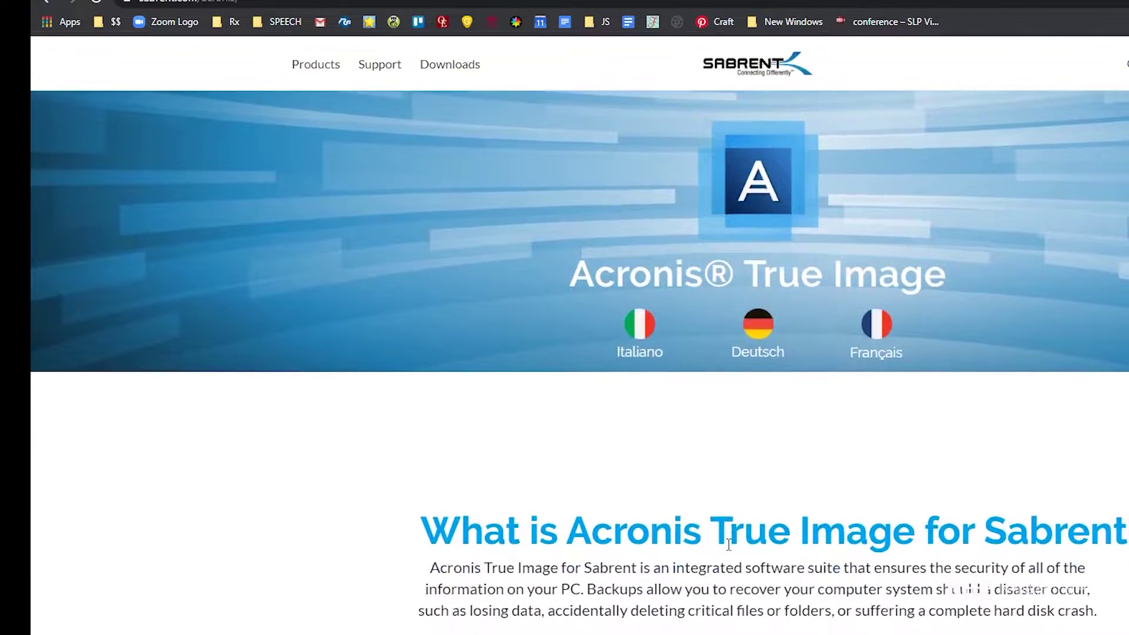
{"action": "scroll", "coordinate": [729, 545], "scroll_direction": "down", "scroll_amount": 3}
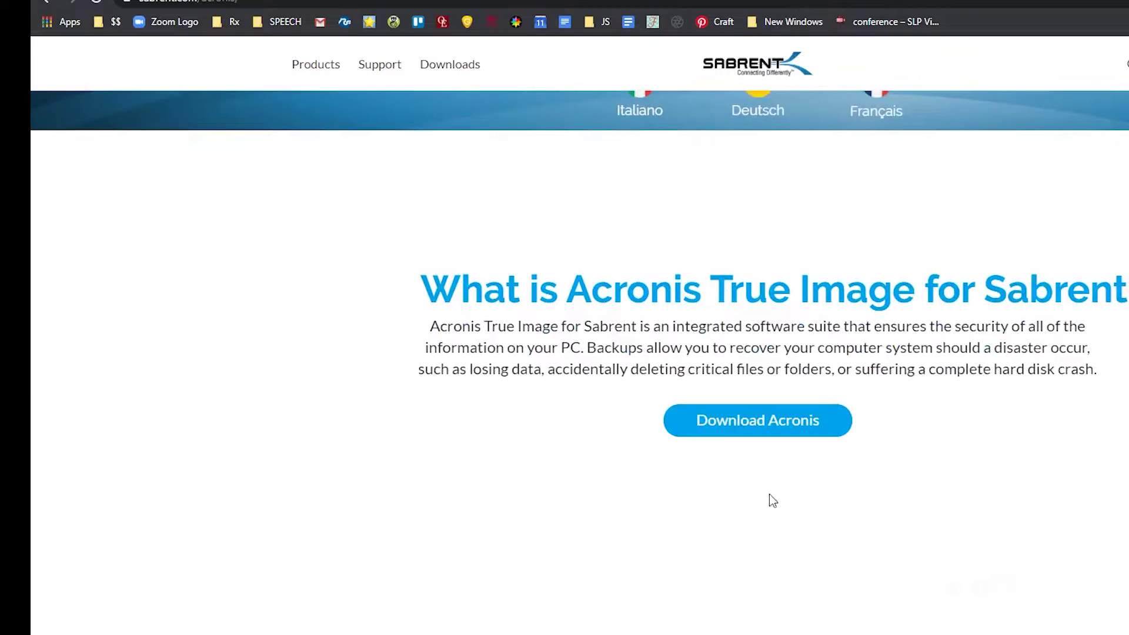
{"action": "left_click", "coordinate": [792, 424]}
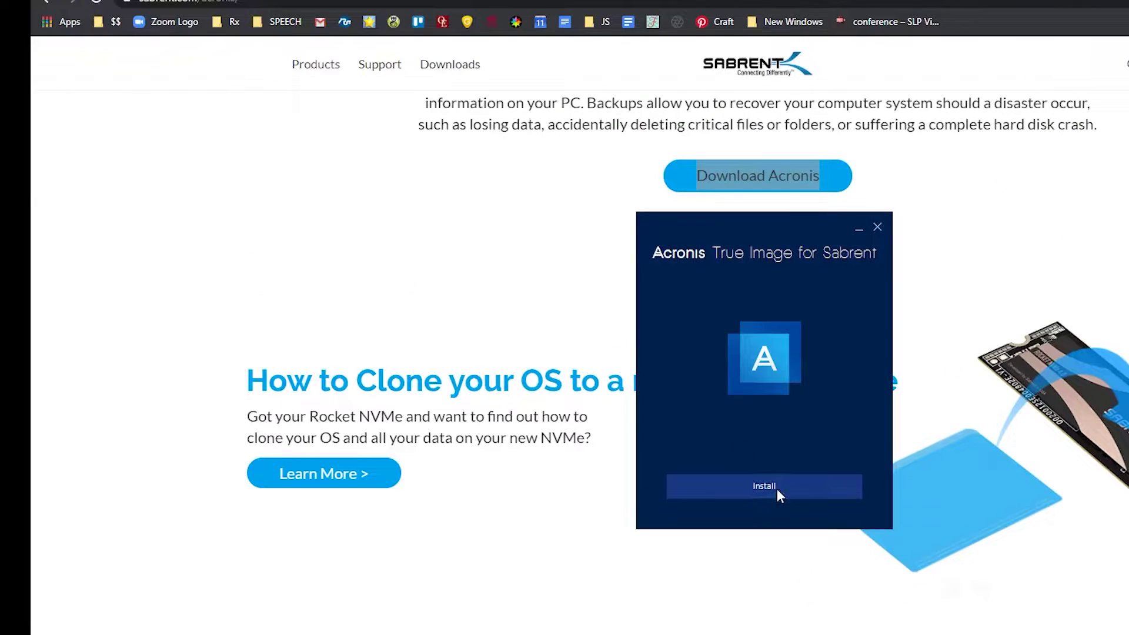
{"action": "left_click", "coordinate": [778, 488]}
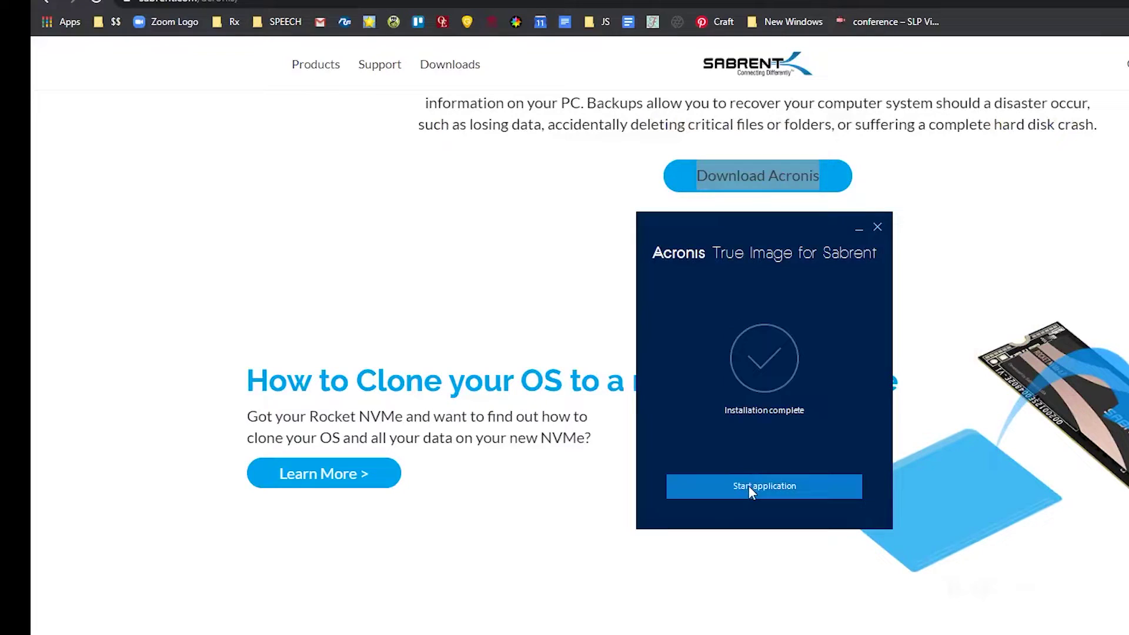
{"action": "left_click", "coordinate": [750, 486]}
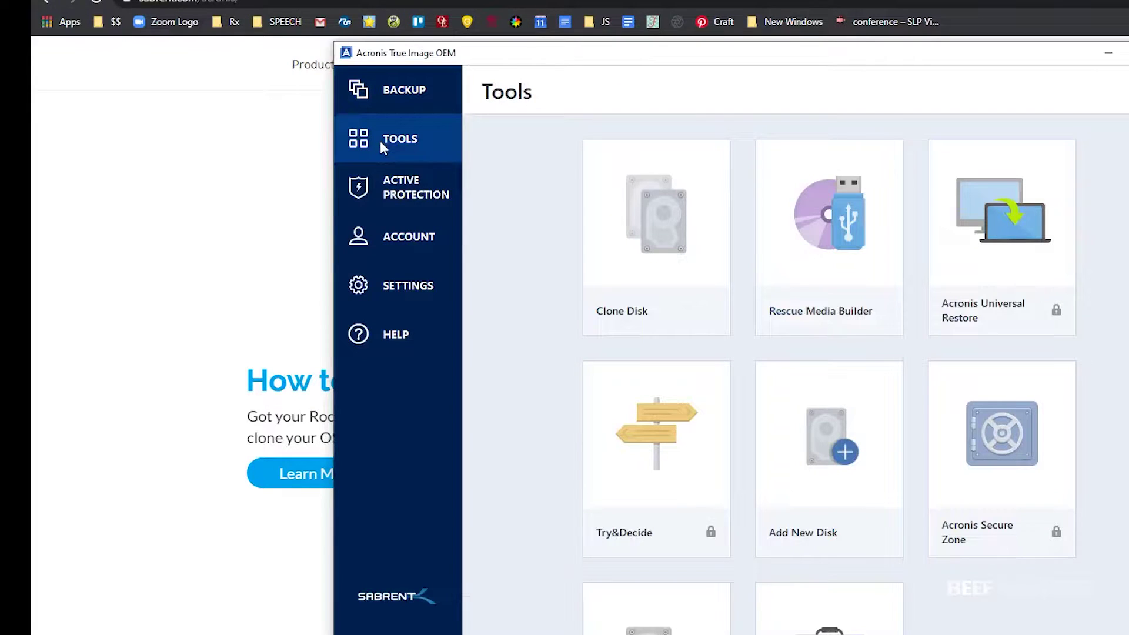
Step: Set up a disk clone with Disk 1 (TOSHIBA MQ04ABF100) as the source and Disk 3 (WDC WDBNCE5000PNC) as the target
{"action": "left_click", "coordinate": [630, 213]}
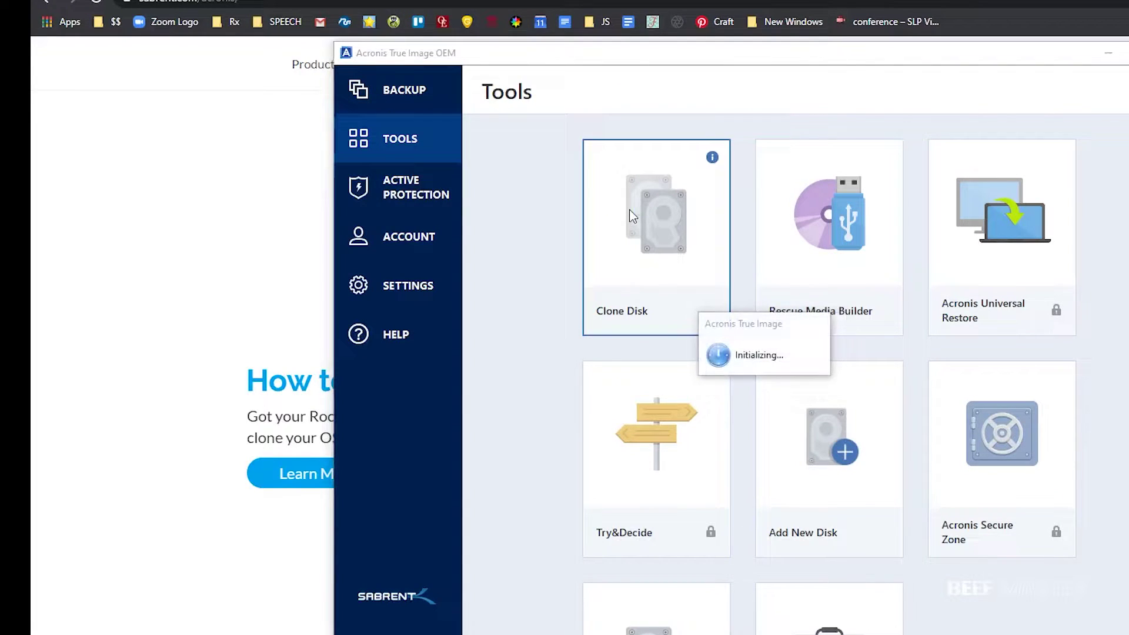
{"action": "left_click", "coordinate": [972, 557]}
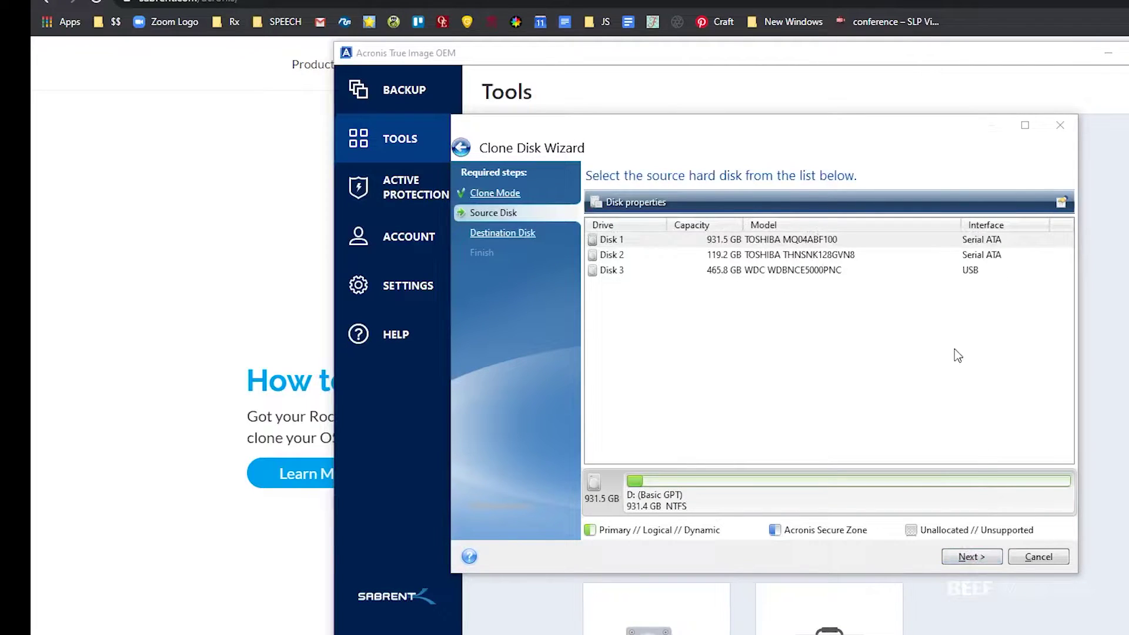
{"action": "left_click", "coordinate": [810, 242]}
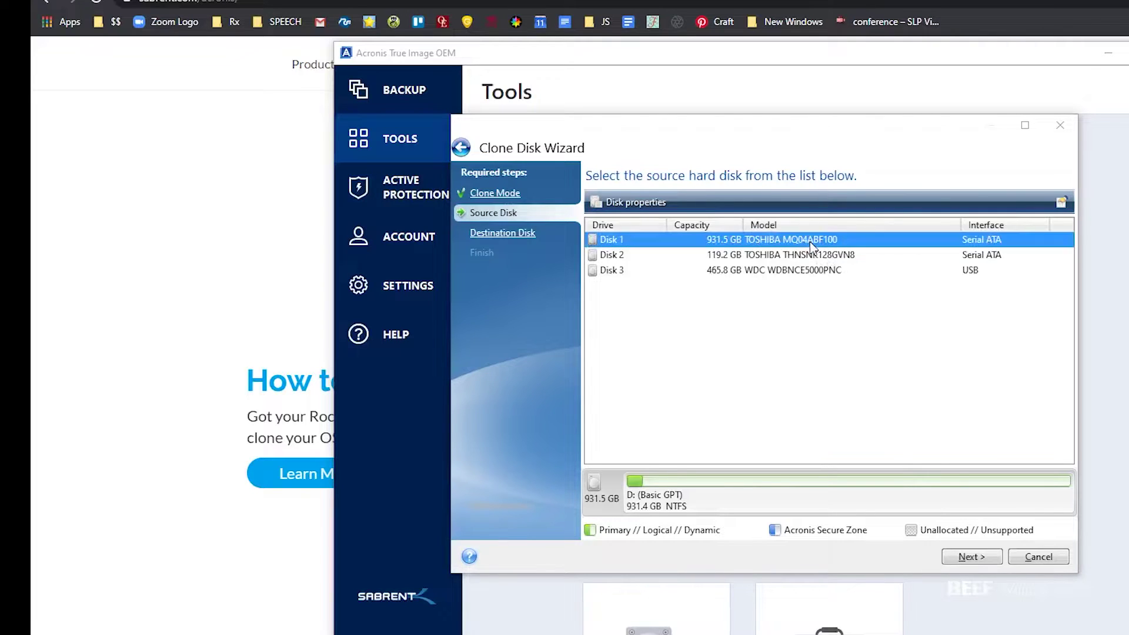
{"action": "left_click", "coordinate": [981, 557]}
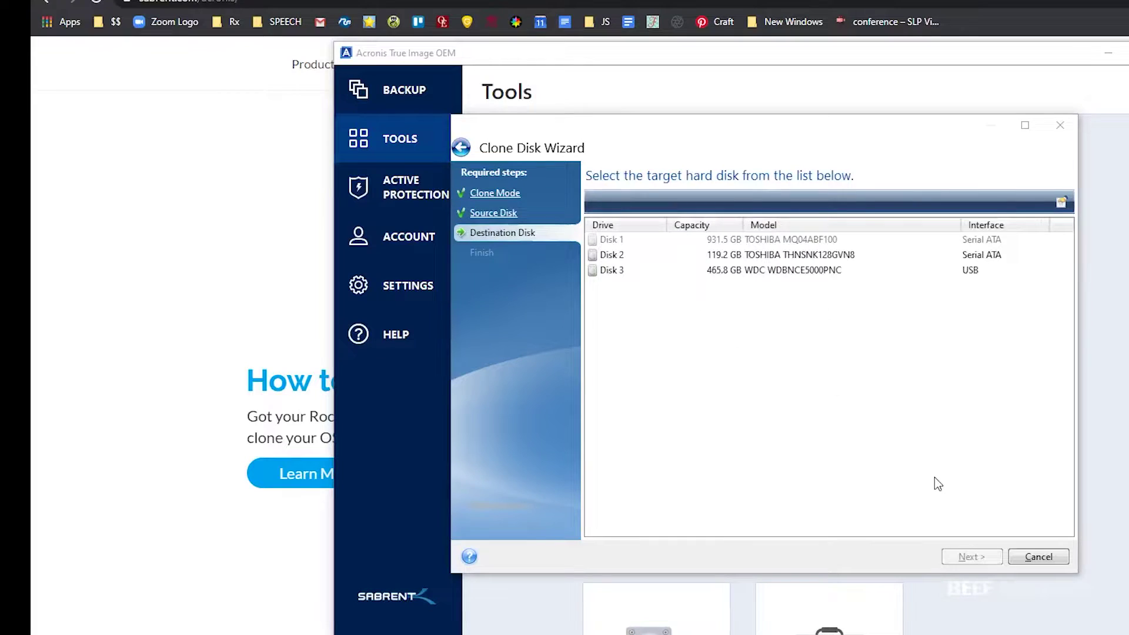
{"action": "left_click", "coordinate": [798, 274]}
{"action": "left_click", "coordinate": [966, 554]}
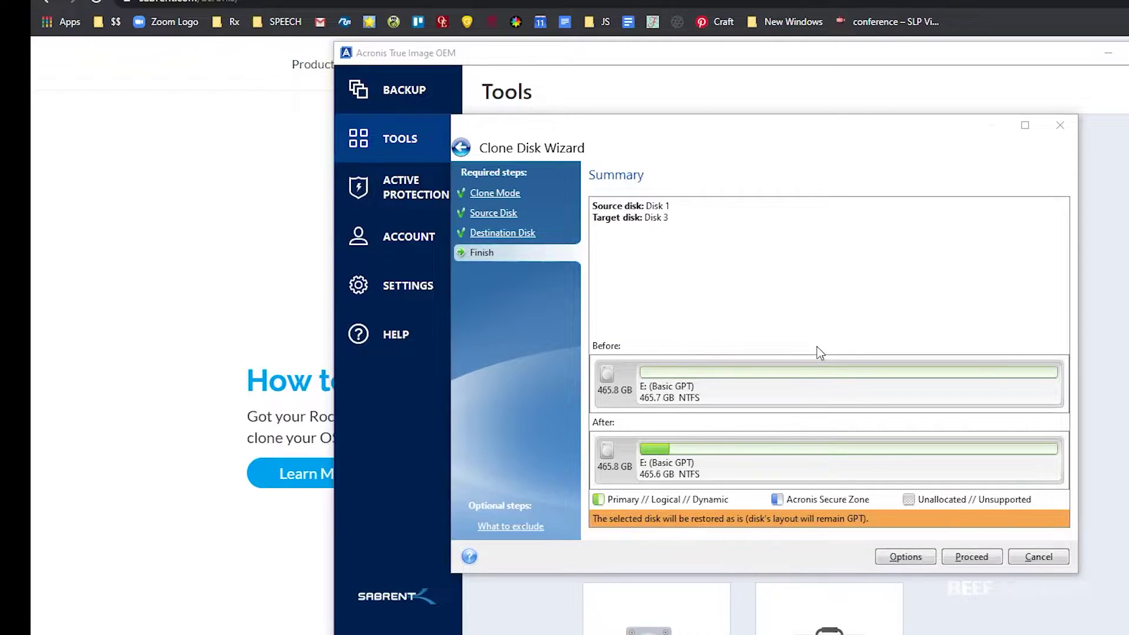
Step: Review the clone summary, run the cloning of Disk 1 to Disk 3, and close the completion dialog
{"action": "mouse_move", "coordinate": [639, 389]}
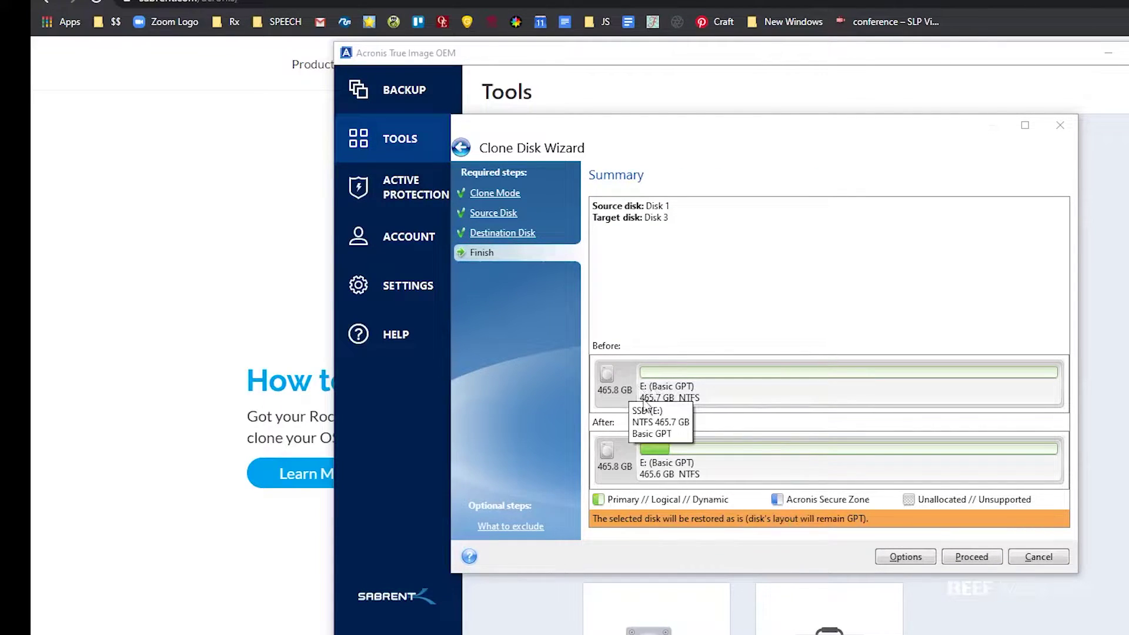
{"action": "left_click", "coordinate": [971, 557]}
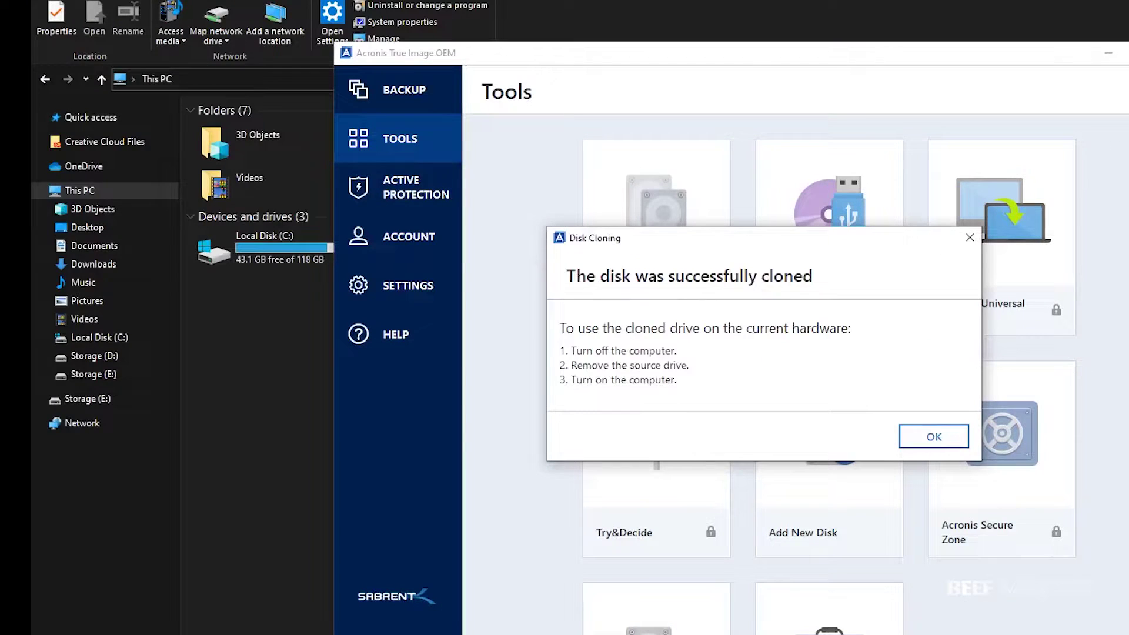
{"action": "left_click", "coordinate": [940, 442]}
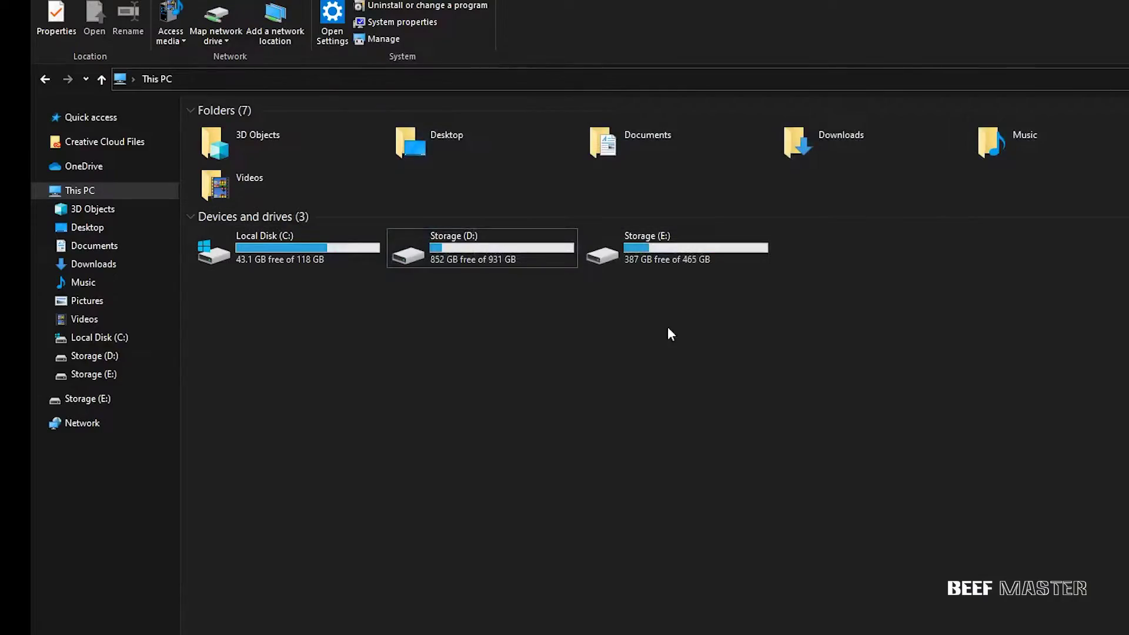